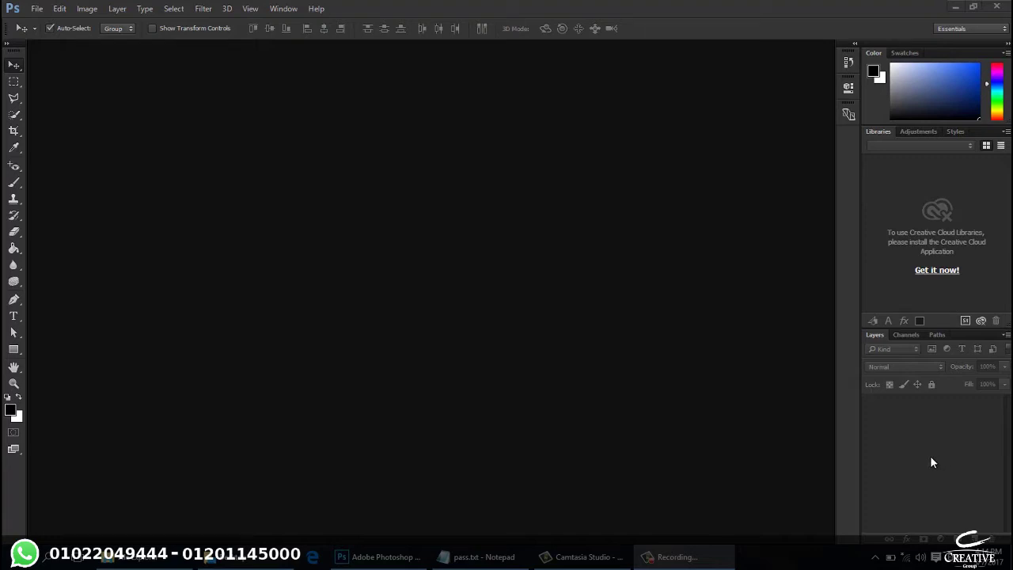
- Create a new white A4 International Paper document at 300 ppi
click(37, 9)
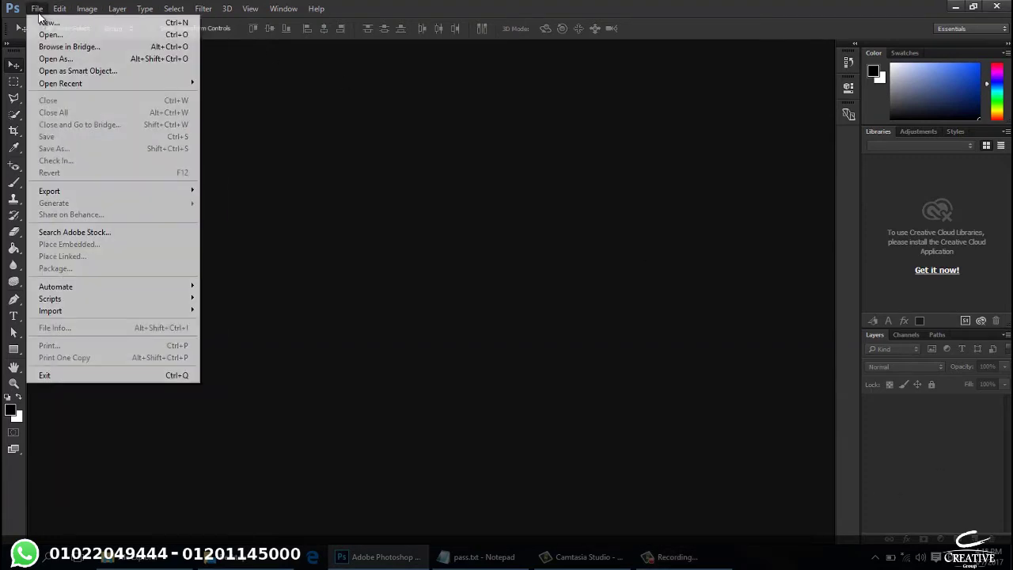
click(48, 23)
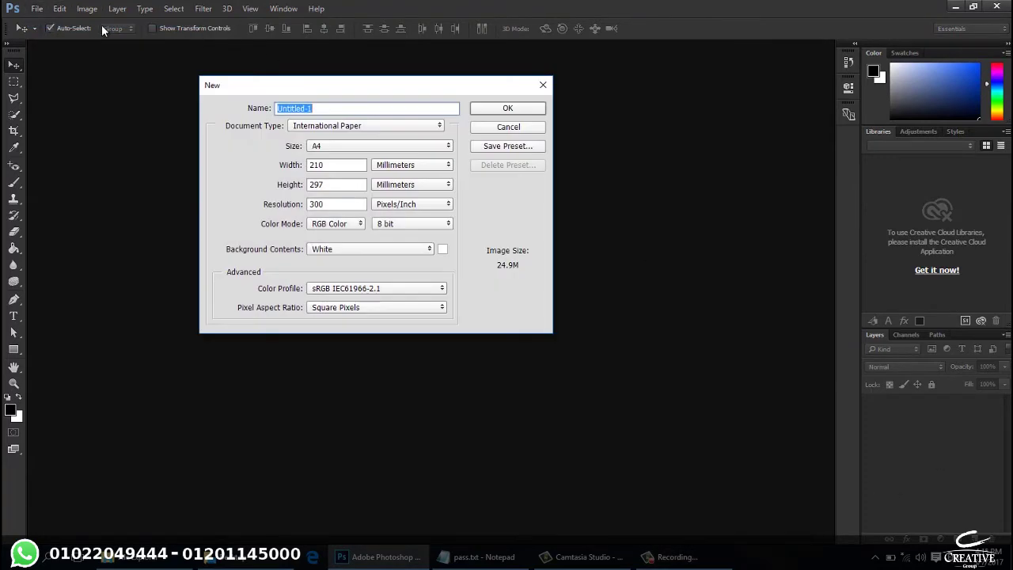
click(392, 165)
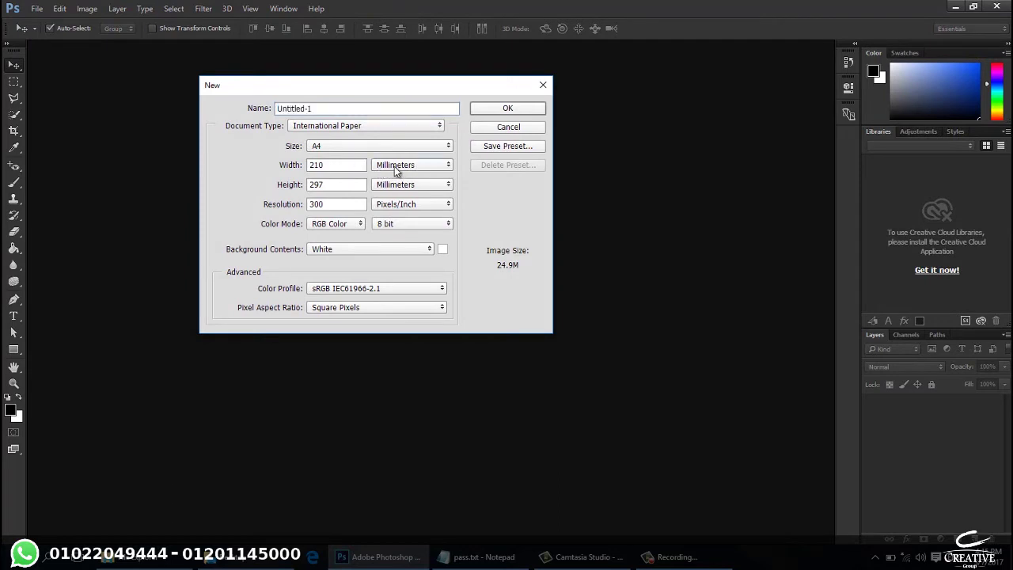
click(389, 222)
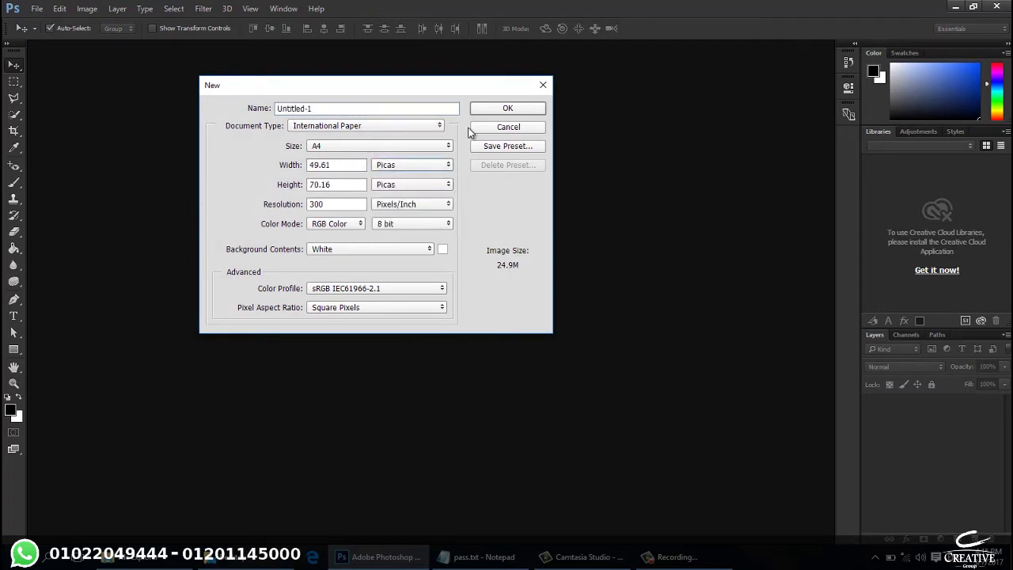
click(497, 110)
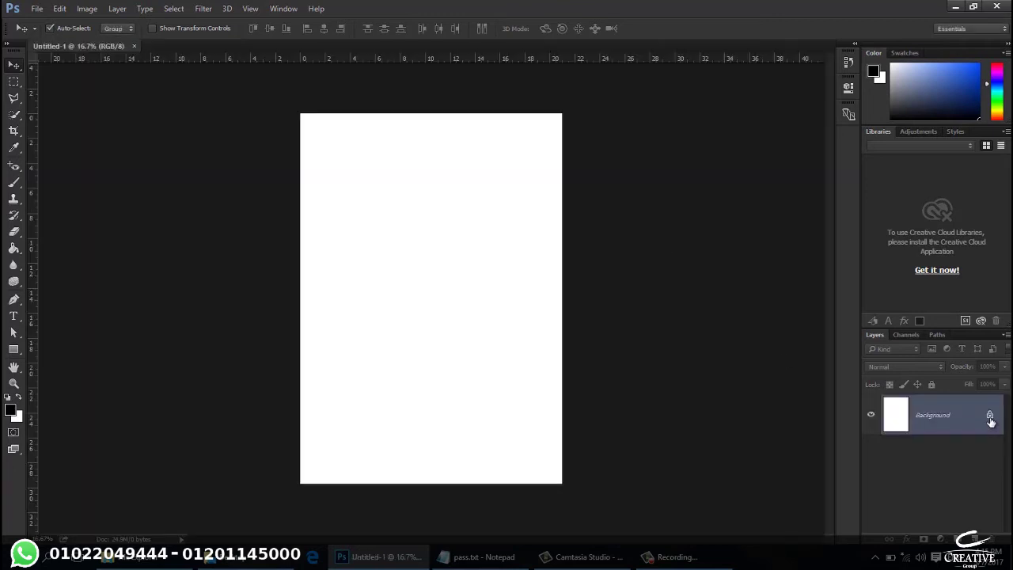
- Unlock the Background into an editable Layer 0 and zoom in on the page
click(990, 418)
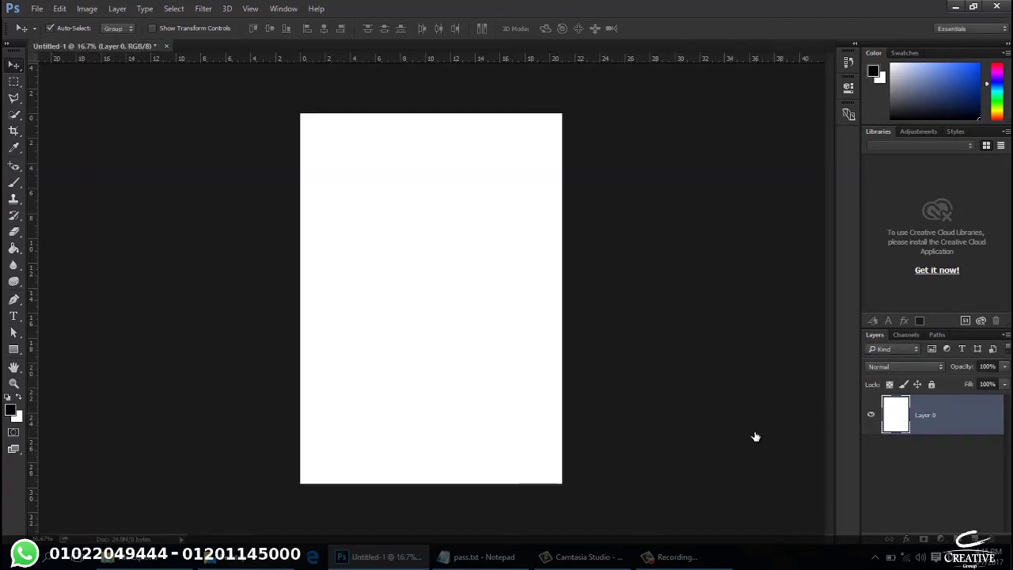
key(ctrl+plus)
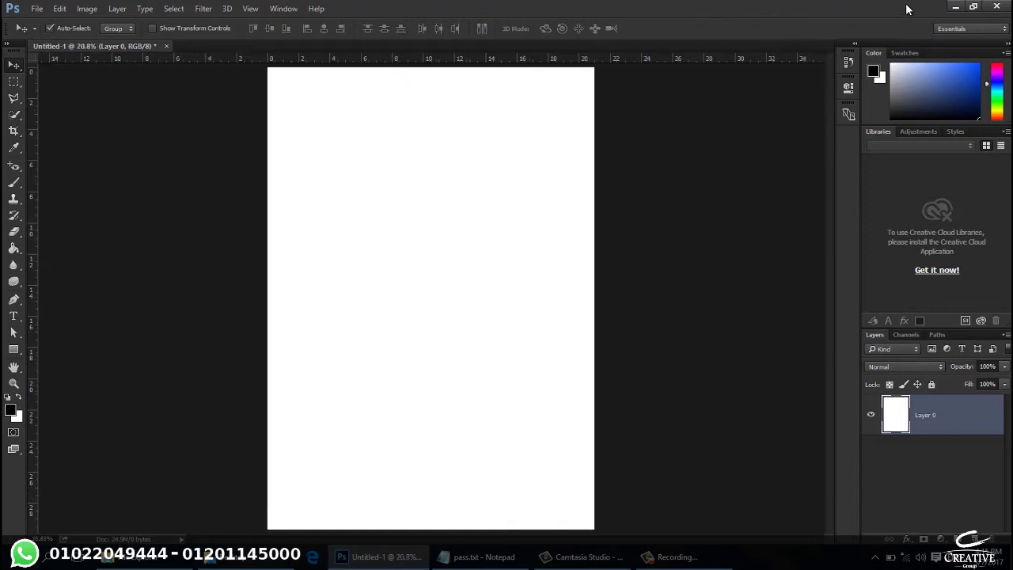
click(956, 6)
- Browse File Explorer under This PC to drive F:, checking drive D: on the way
click(28, 24)
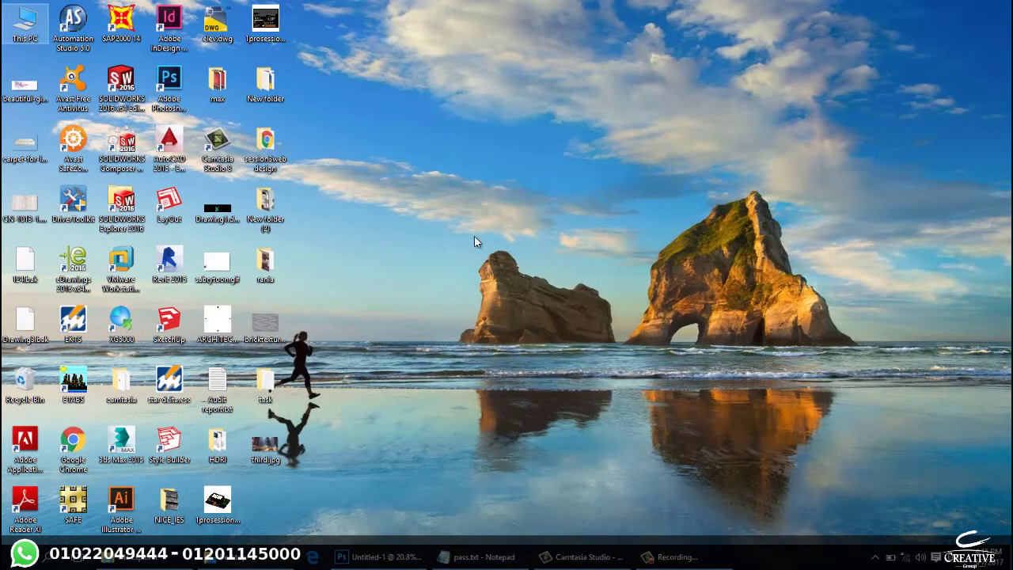
mouse_move(210, 559)
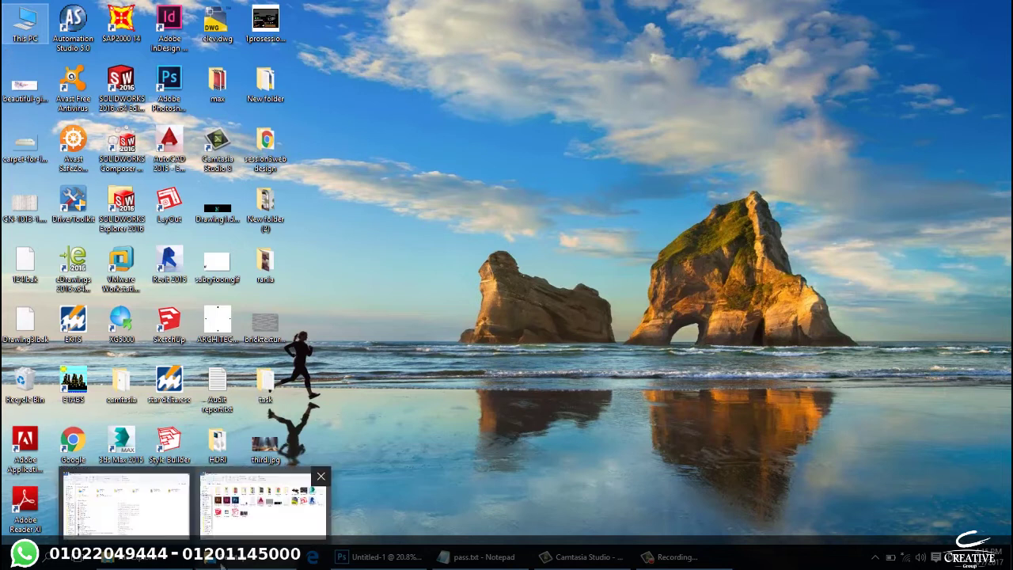
click(182, 562)
click(68, 233)
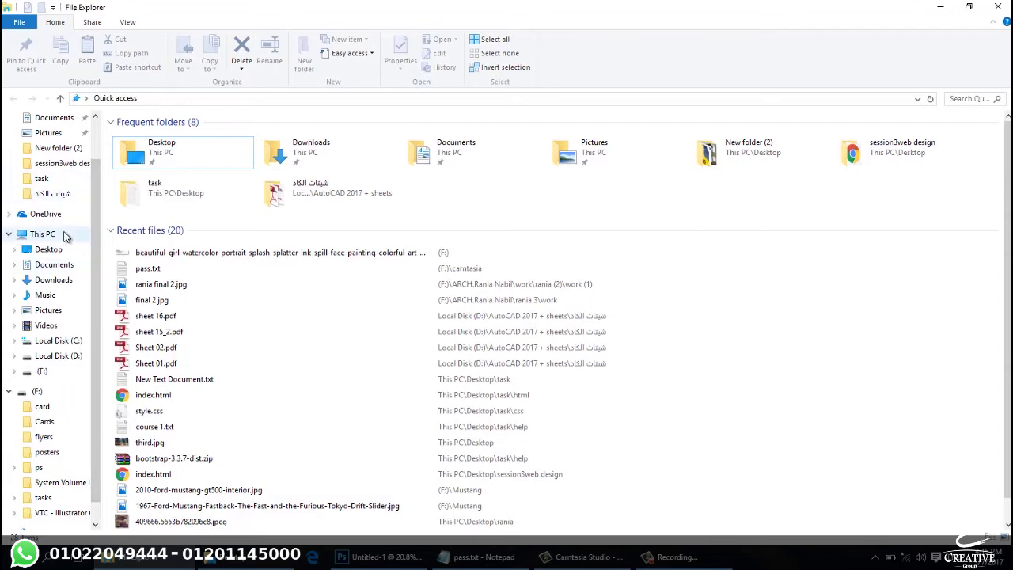
click(621, 240)
double_click(622, 240)
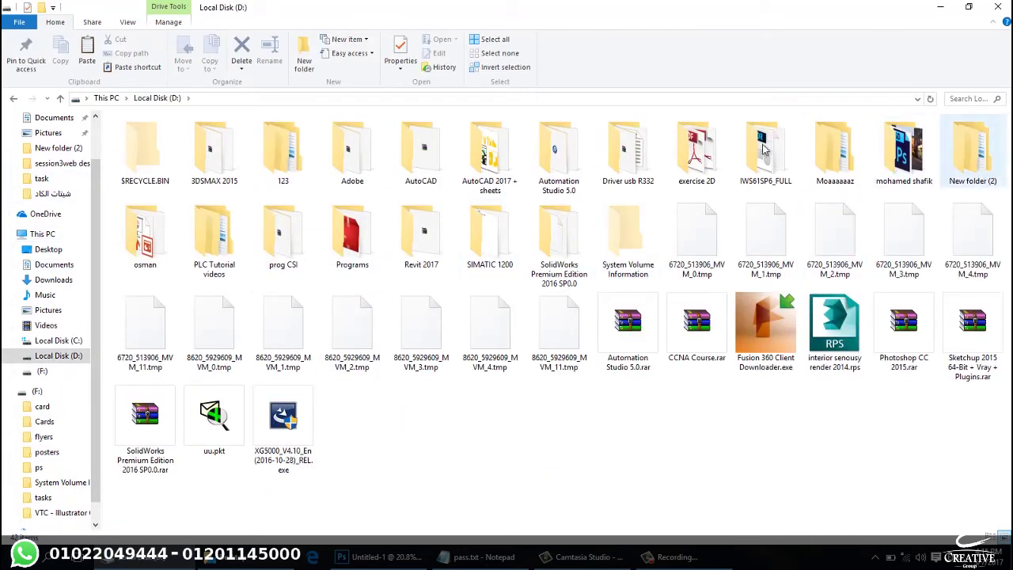
click(64, 236)
double_click(150, 238)
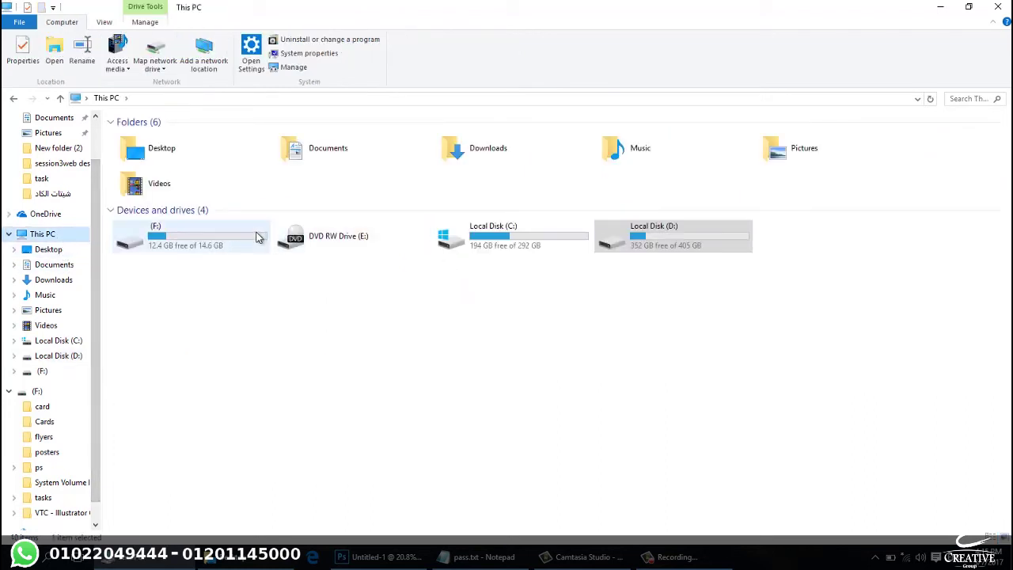
- Drag the watercolor portrait JPG into the poster and move it near the page top
click(152, 243)
mouse_move(153, 243)
mouse_down()
mouse_move(388, 558)
mouse_move(431, 366)
mouse_up()
mouse_move(446, 266)
mouse_down()
mouse_move(458, 158)
mouse_move(446, 133)
mouse_up()
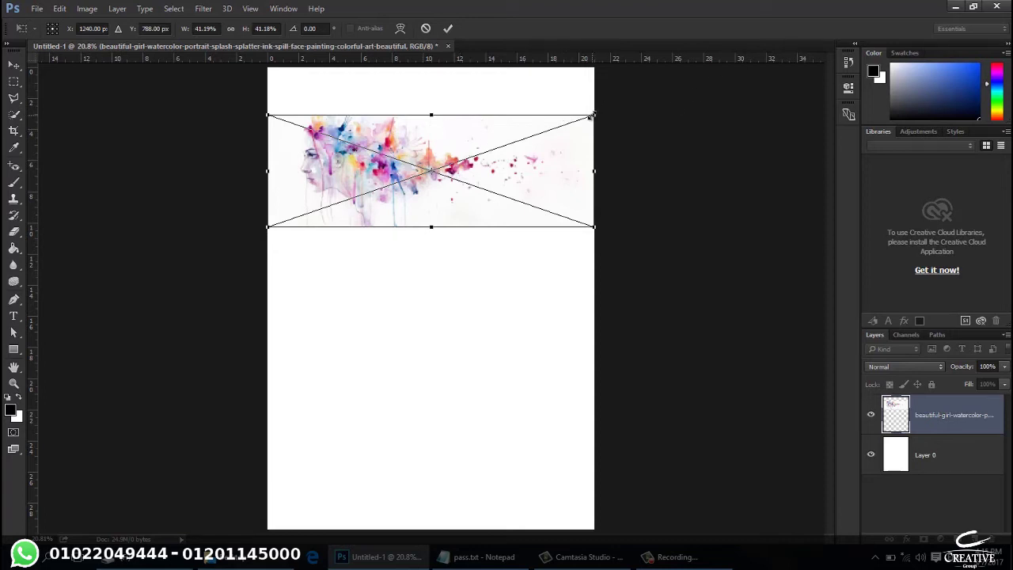
- Scale the portrait to about 12 cm wide with a slight tilt, stretch it taller, and commit
drag(590, 100, 566, 123)
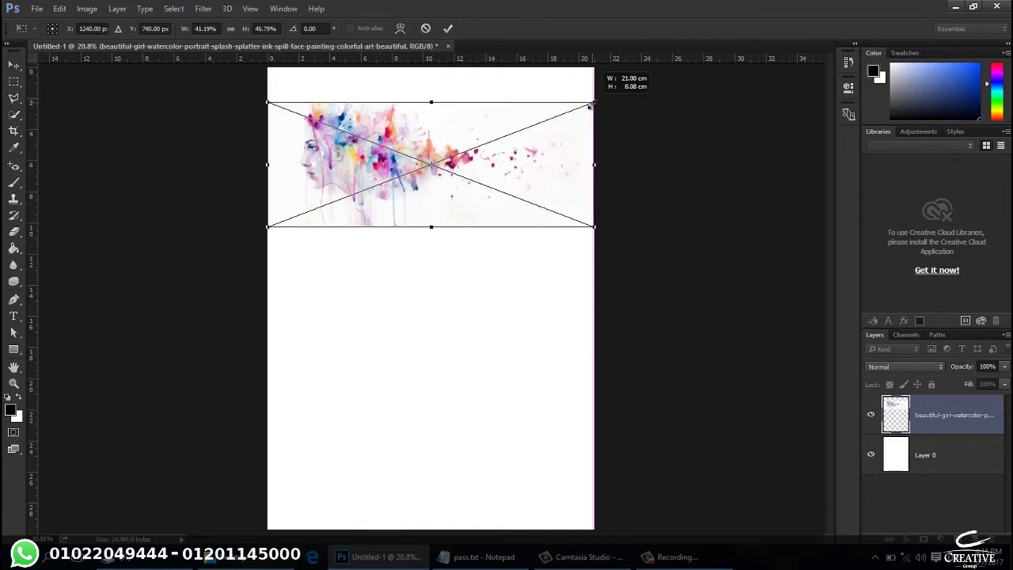
drag(584, 123, 585, 118)
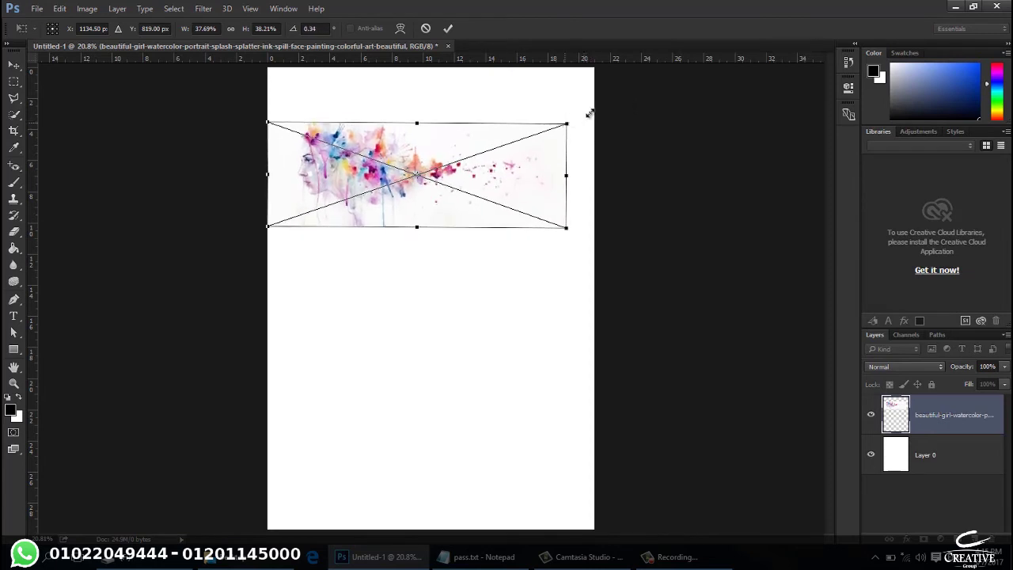
mouse_move(567, 124)
mouse_down()
mouse_move(521, 145)
mouse_move(559, 125)
mouse_move(535, 129)
mouse_move(582, 115)
mouse_move(480, 154)
mouse_move(554, 118)
mouse_move(516, 141)
mouse_move(554, 140)
mouse_move(508, 145)
mouse_move(524, 139)
mouse_up()
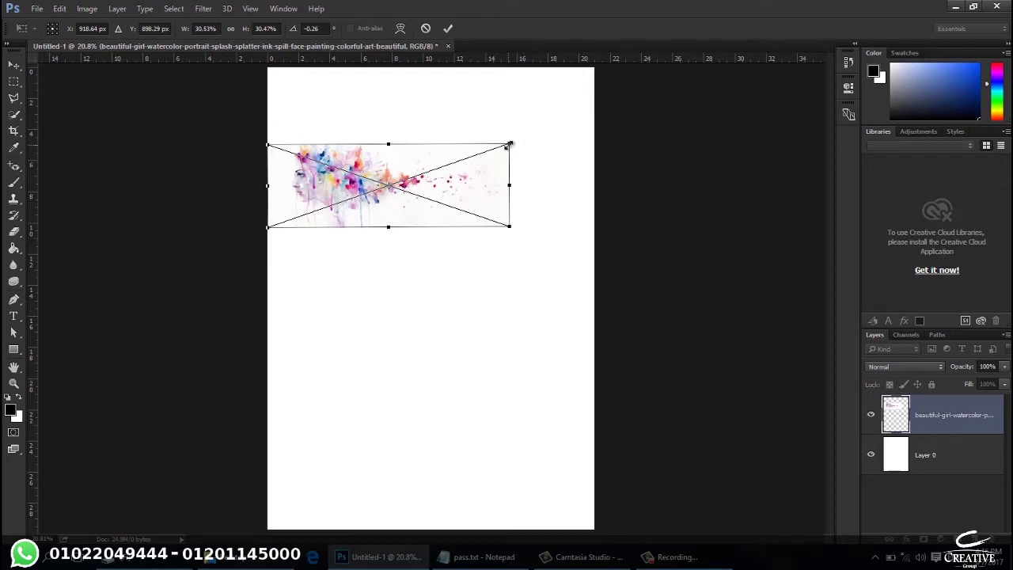
mouse_move(510, 144)
mouse_down()
mouse_move(545, 127)
mouse_move(487, 160)
mouse_move(566, 119)
mouse_move(513, 148)
mouse_move(546, 136)
mouse_up()
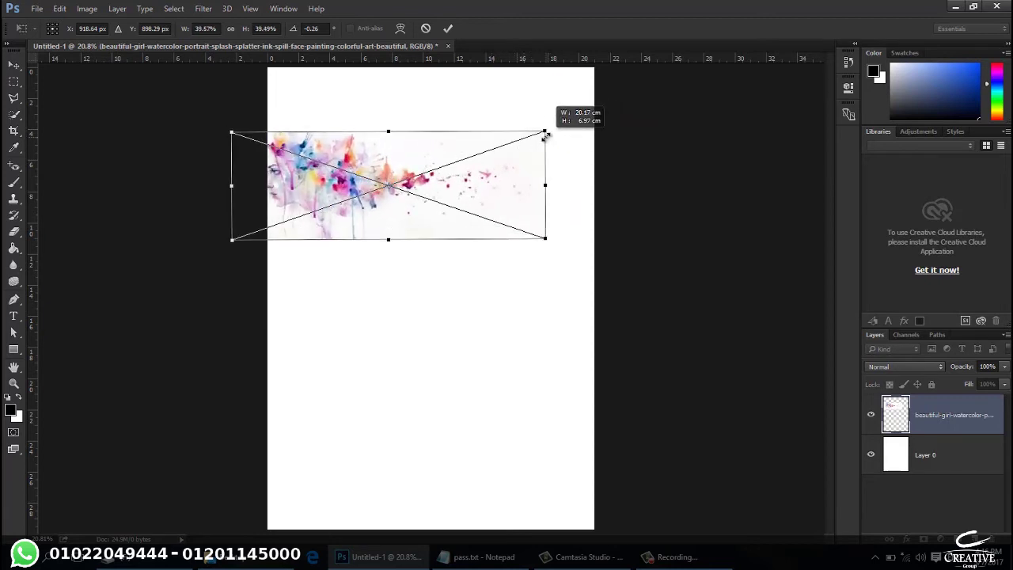
mouse_move(441, 153)
mouse_down()
mouse_move(483, 143)
mouse_move(459, 142)
mouse_move(467, 148)
mouse_up()
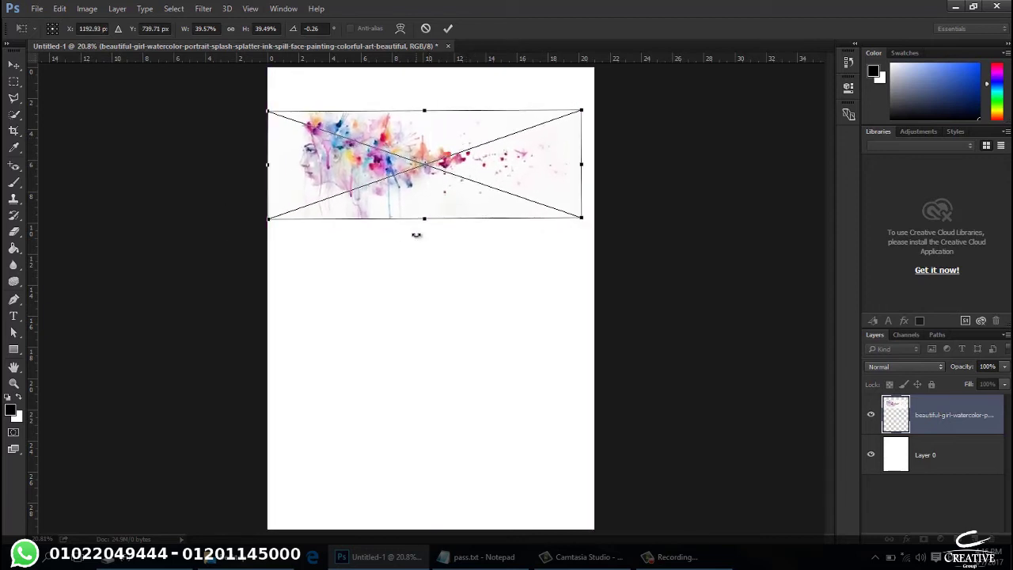
drag(424, 219, 425, 247)
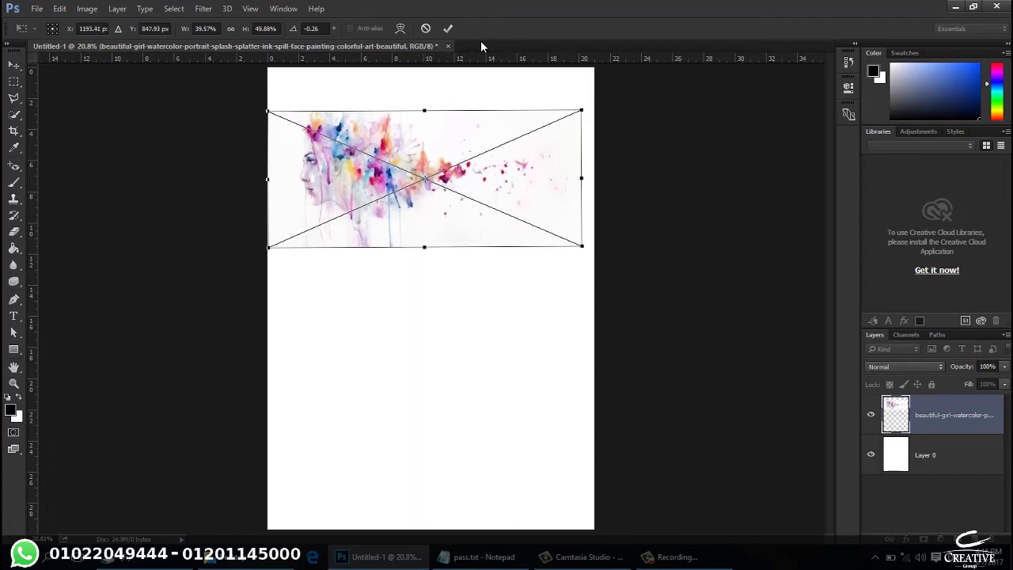
click(448, 29)
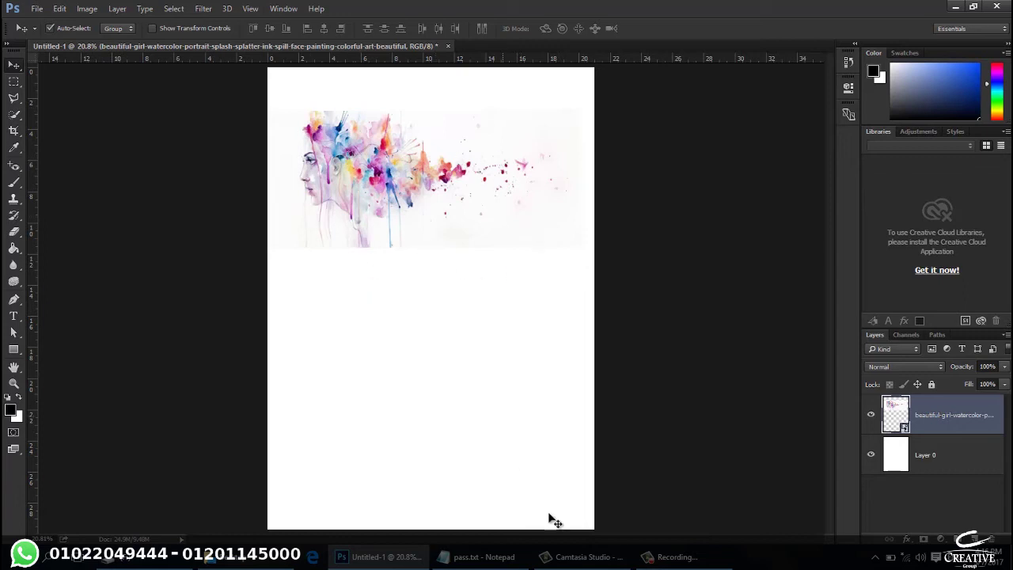
- Place the CN-1013-1.jpg wood texture on the lower page and widen it to 21 cm
click(954, 8)
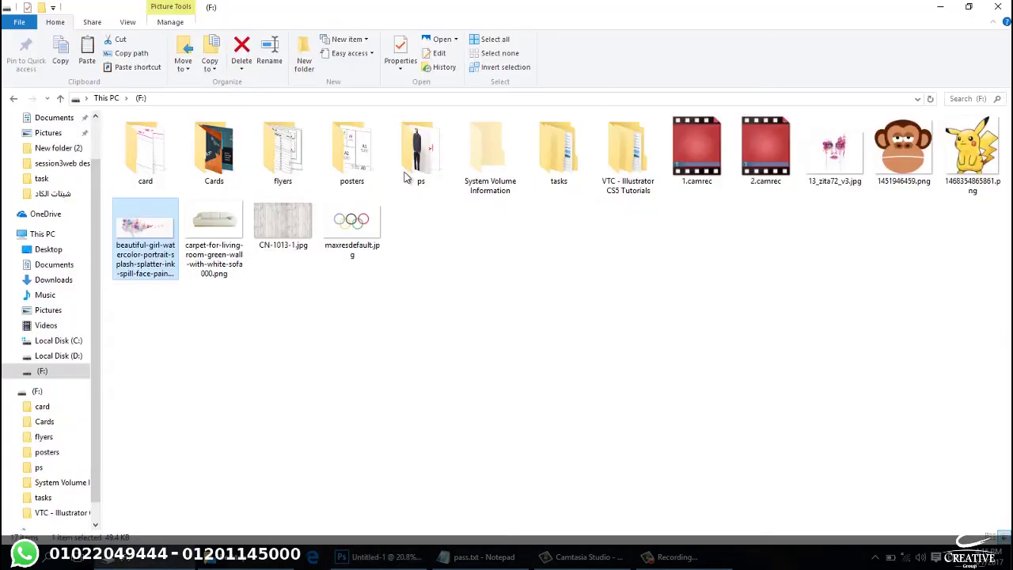
click(299, 236)
drag(293, 235, 379, 554)
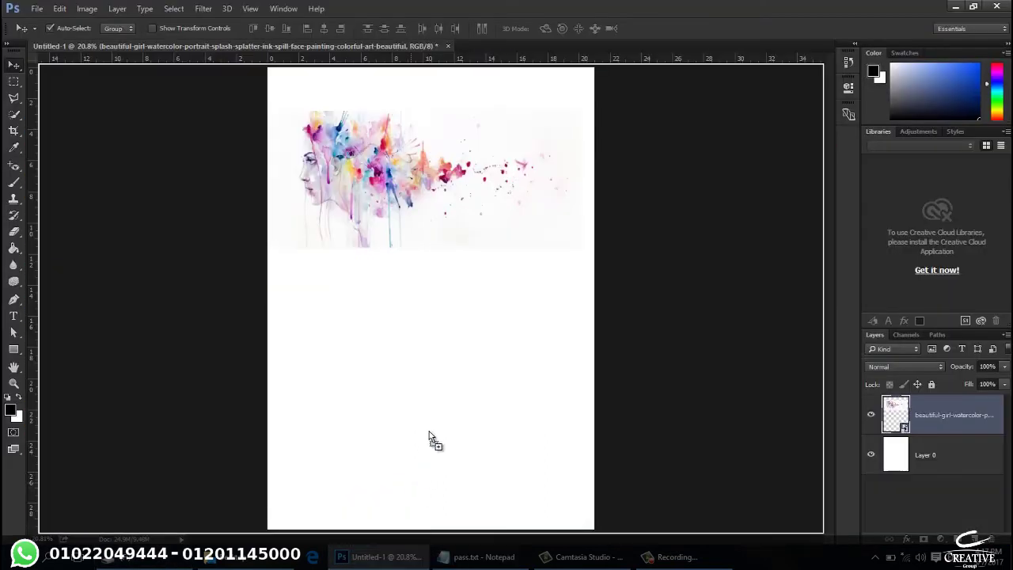
mouse_move(378, 554)
mouse_down()
mouse_move(435, 339)
mouse_move(467, 415)
mouse_up()
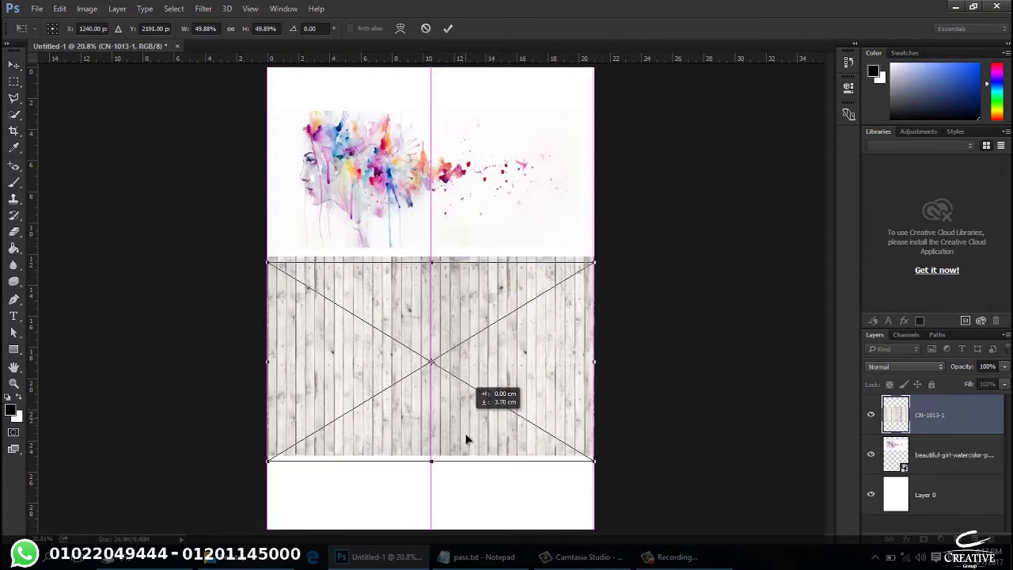
drag(467, 415, 464, 437)
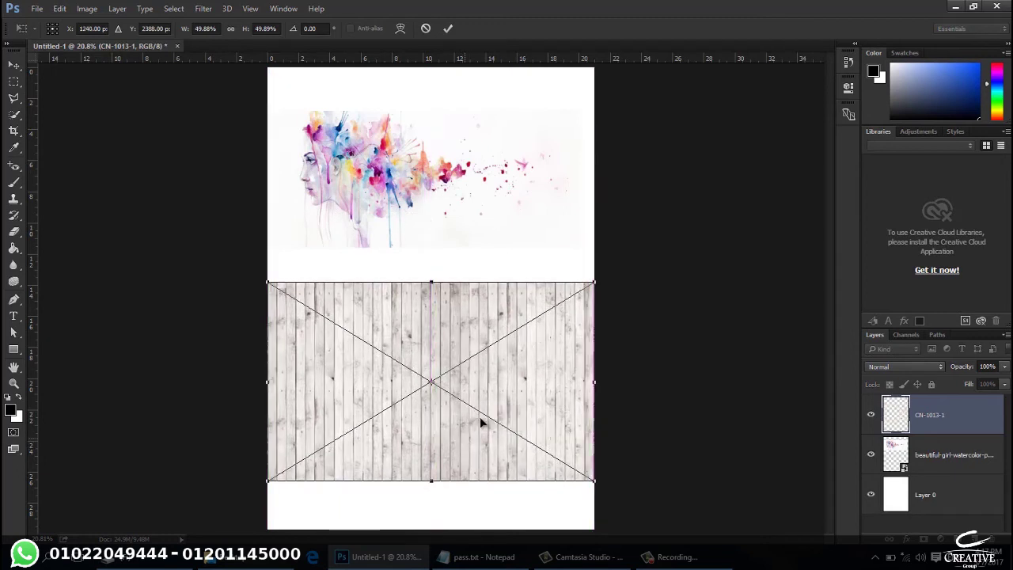
mouse_move(593, 281)
mouse_down()
mouse_move(616, 281)
mouse_move(591, 290)
mouse_up()
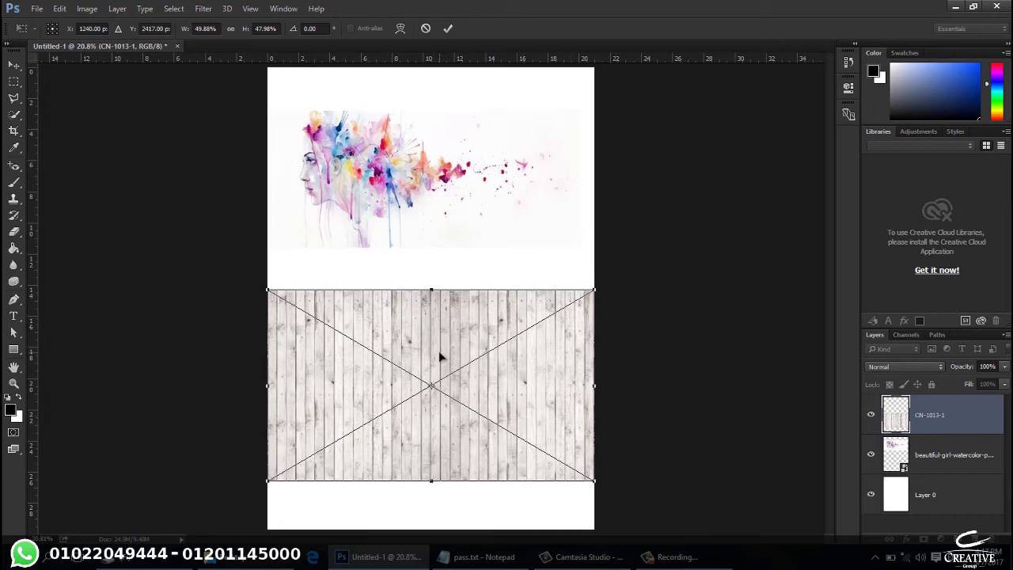
- Apply a Perspective transform so the wood planks recede as a floor along the page bottom
right_click(441, 327)
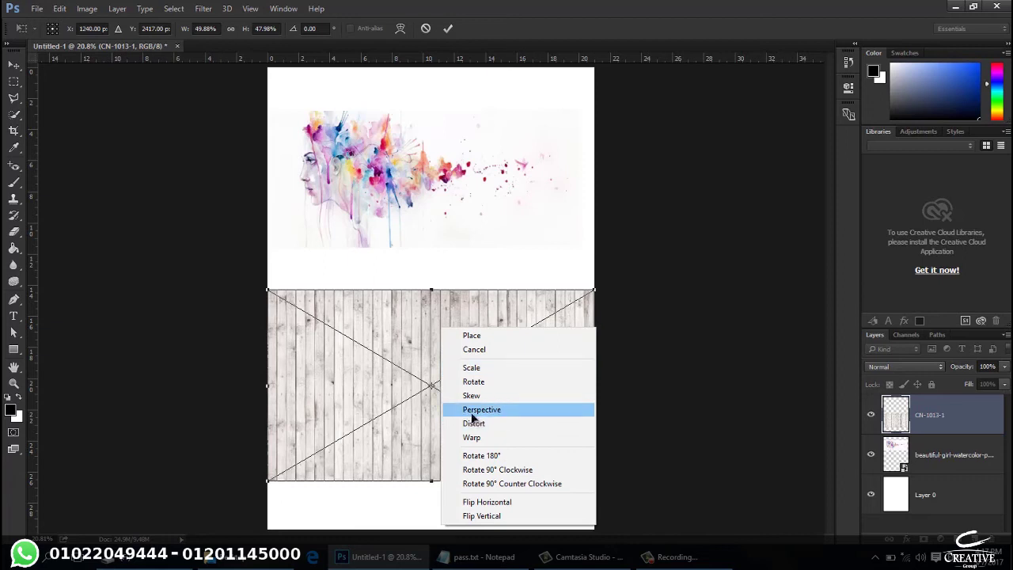
click(472, 414)
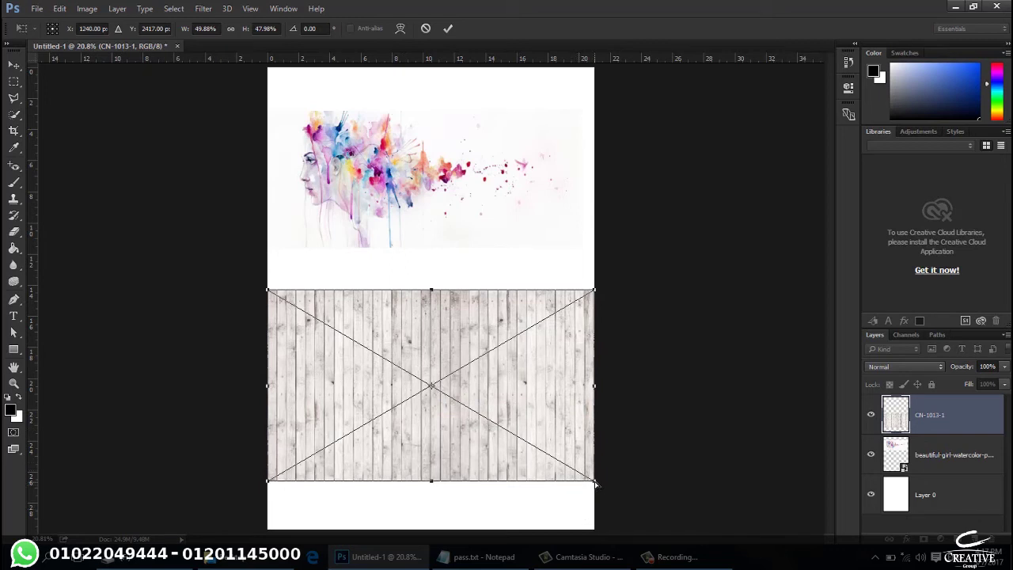
mouse_move(596, 484)
mouse_down()
mouse_move(859, 525)
mouse_move(950, 526)
mouse_up()
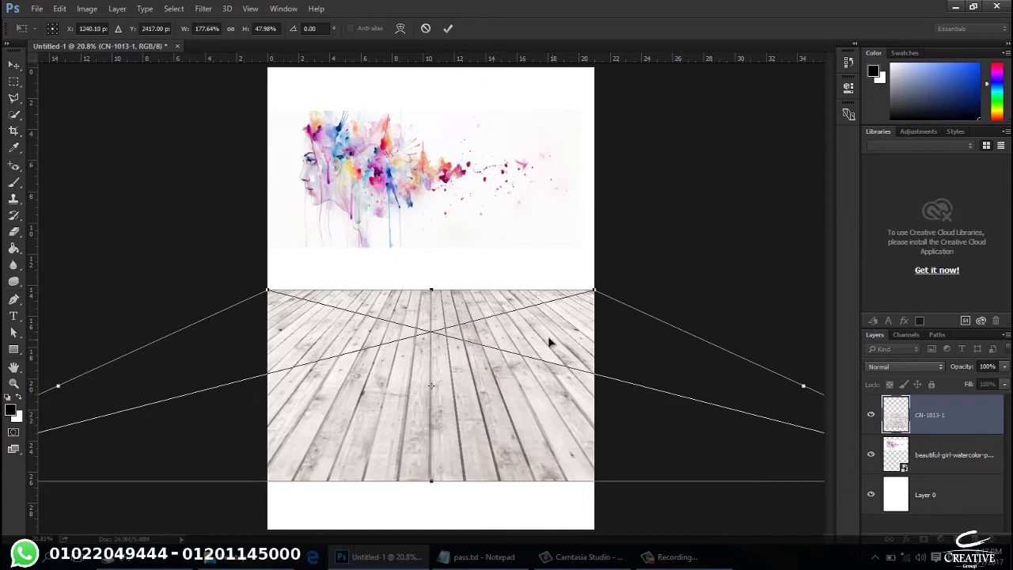
drag(516, 406, 517, 487)
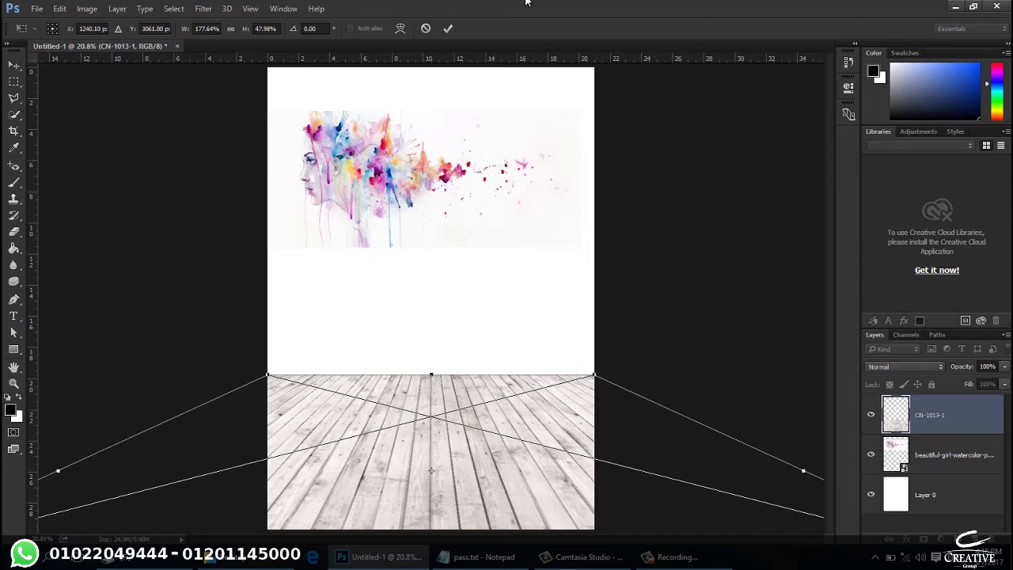
click(448, 30)
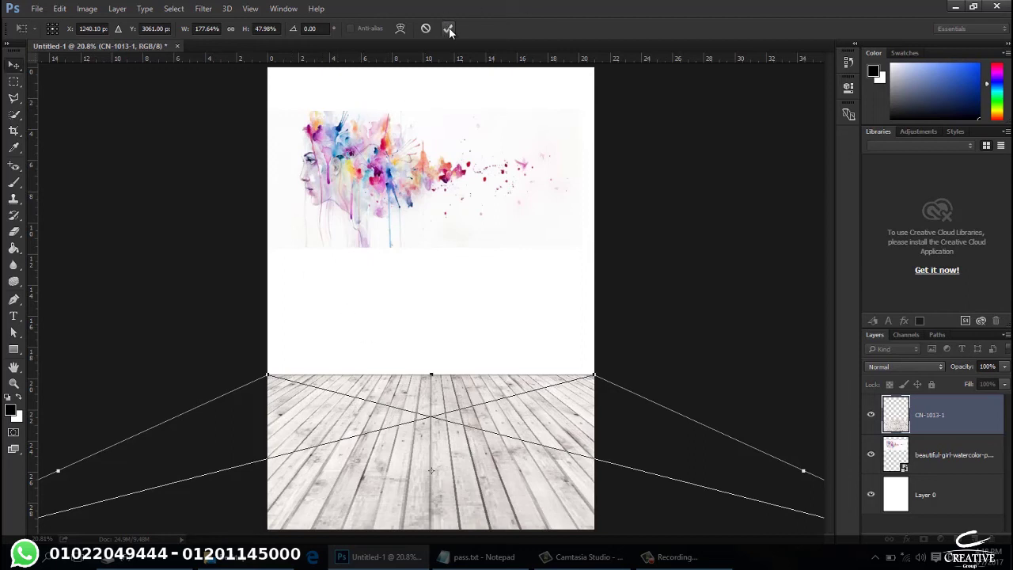
click(925, 458)
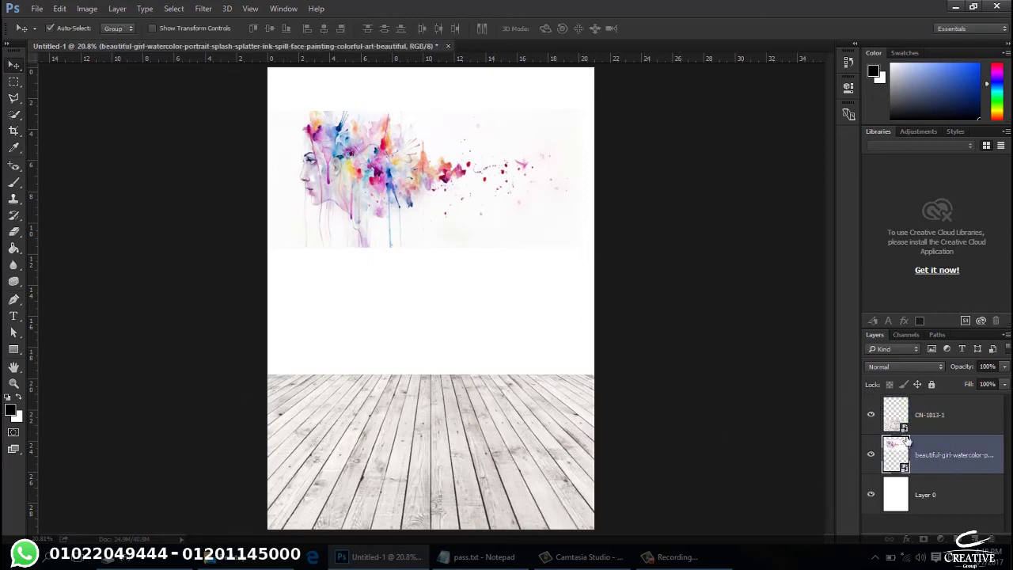
- Move the watercolour portrait lower and place the white sofa image into the poster
mouse_move(384, 162)
mouse_down()
mouse_move(389, 226)
mouse_move(405, 225)
mouse_move(401, 212)
mouse_up()
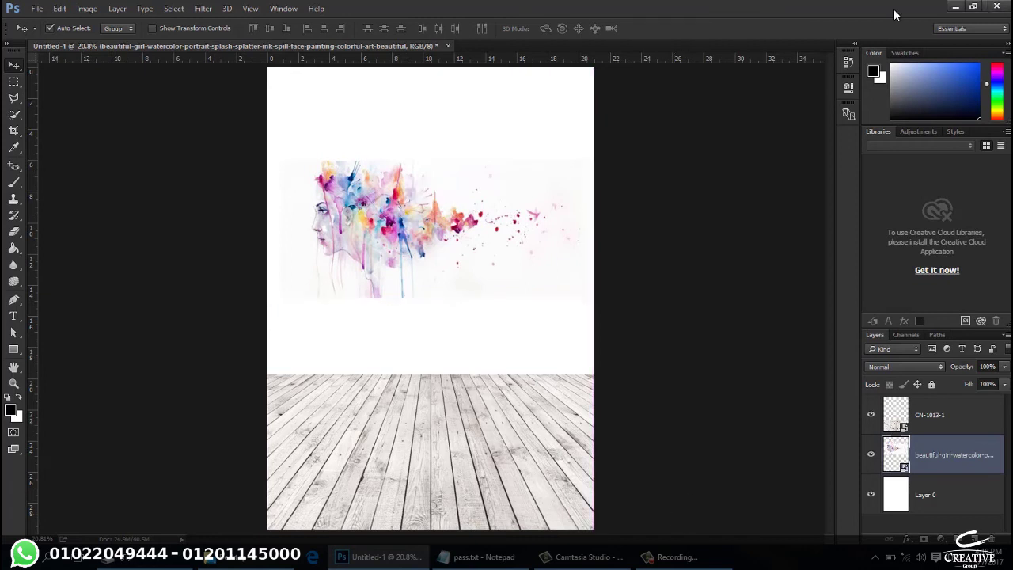
click(956, 6)
click(192, 239)
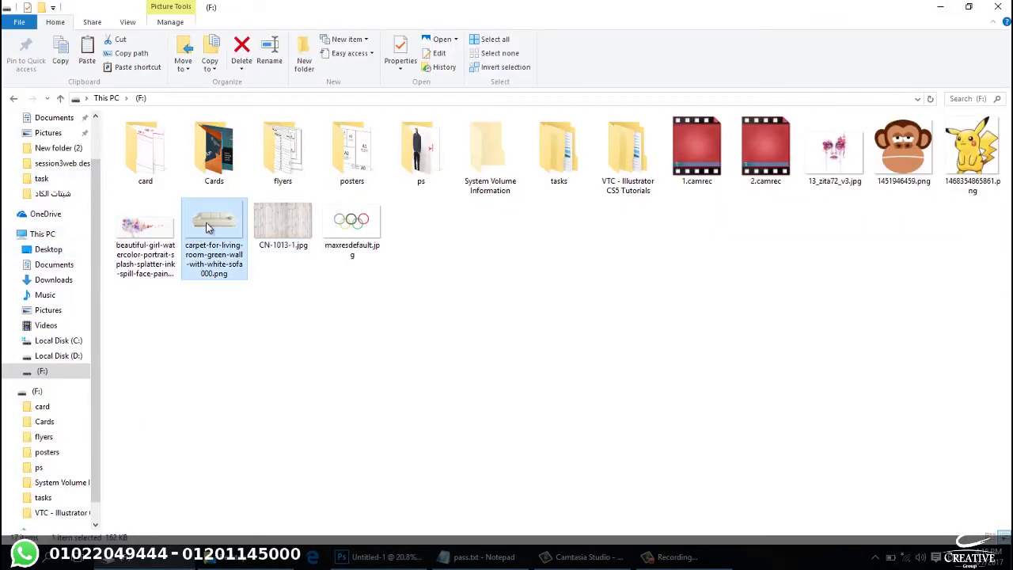
mouse_move(208, 231)
mouse_down()
mouse_move(364, 561)
mouse_move(455, 396)
mouse_move(436, 373)
mouse_up()
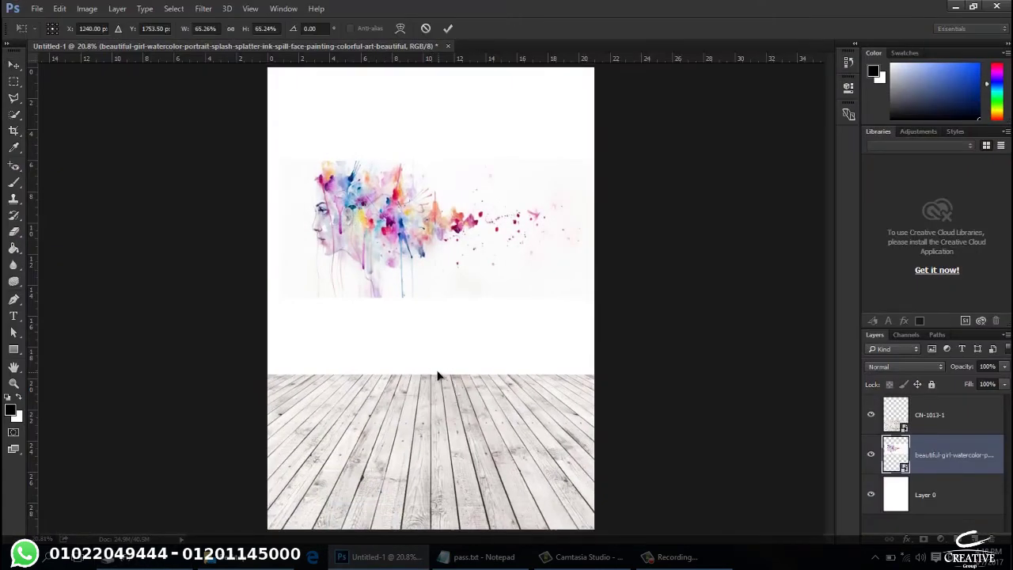
- Nudge the sofa into position, scale it down, and commit the transform
drag(429, 277, 427, 275)
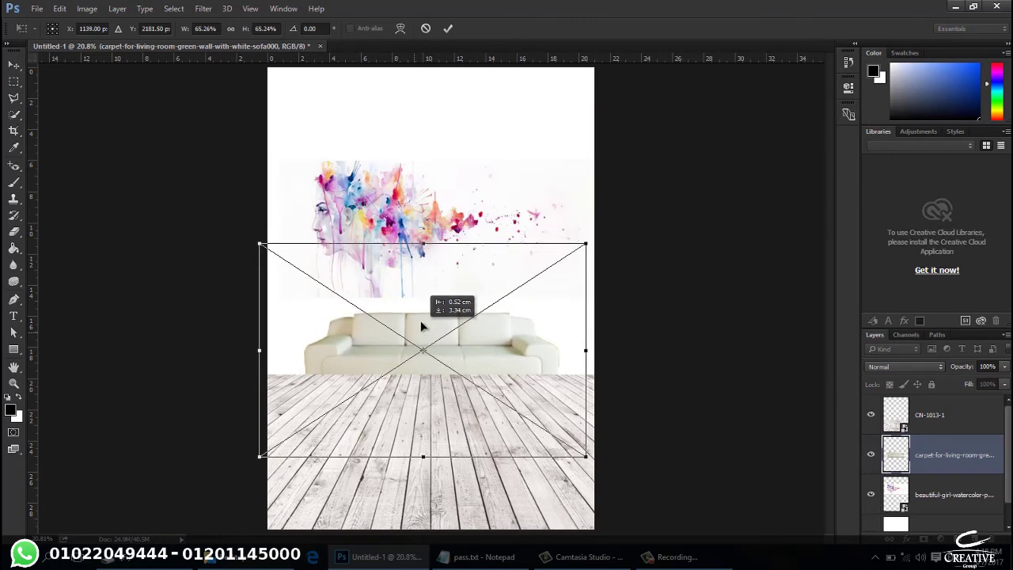
drag(425, 271, 433, 272)
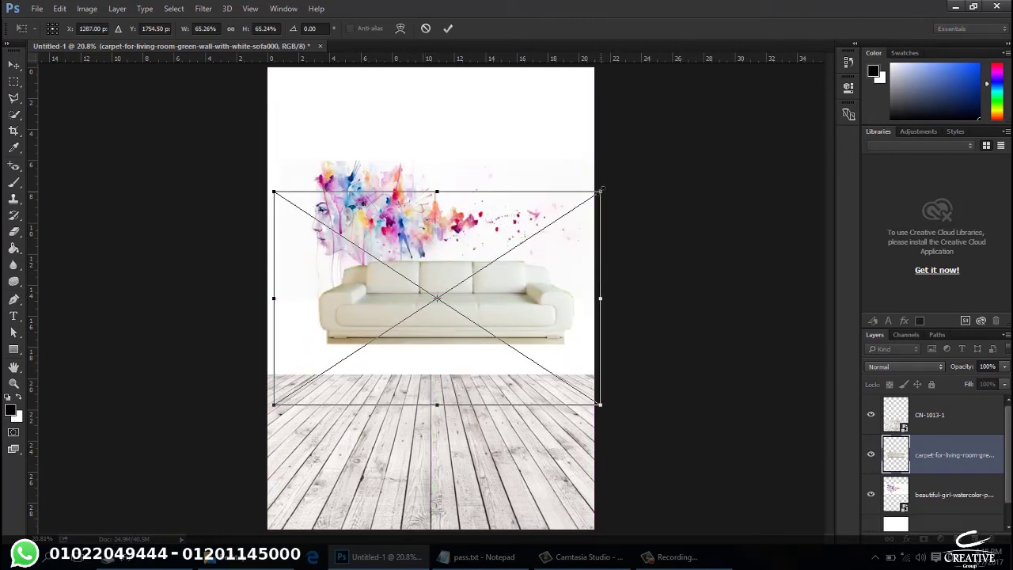
drag(602, 191, 575, 204)
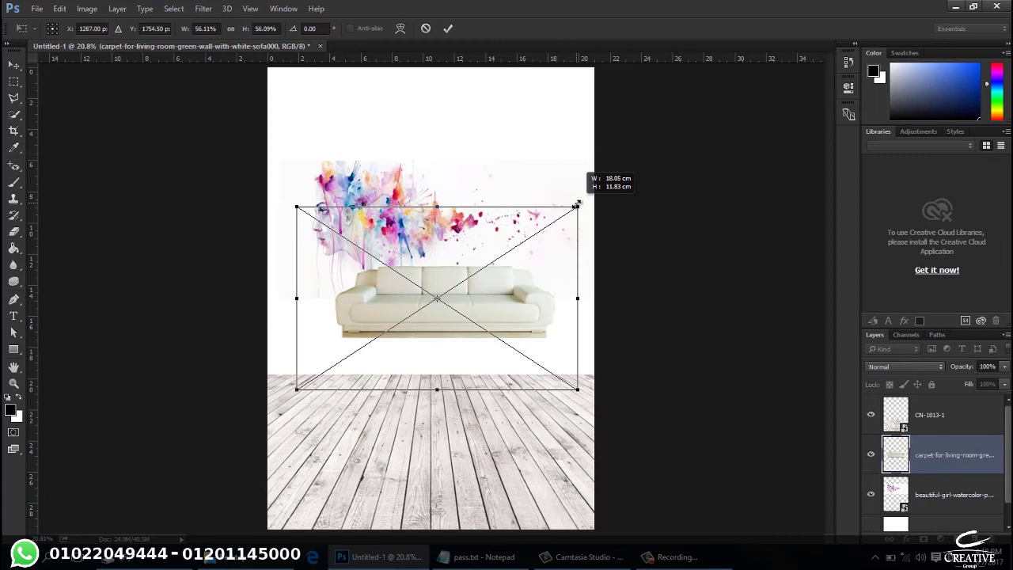
mouse_move(575, 204)
mouse_down()
mouse_move(564, 215)
mouse_move(572, 212)
mouse_up()
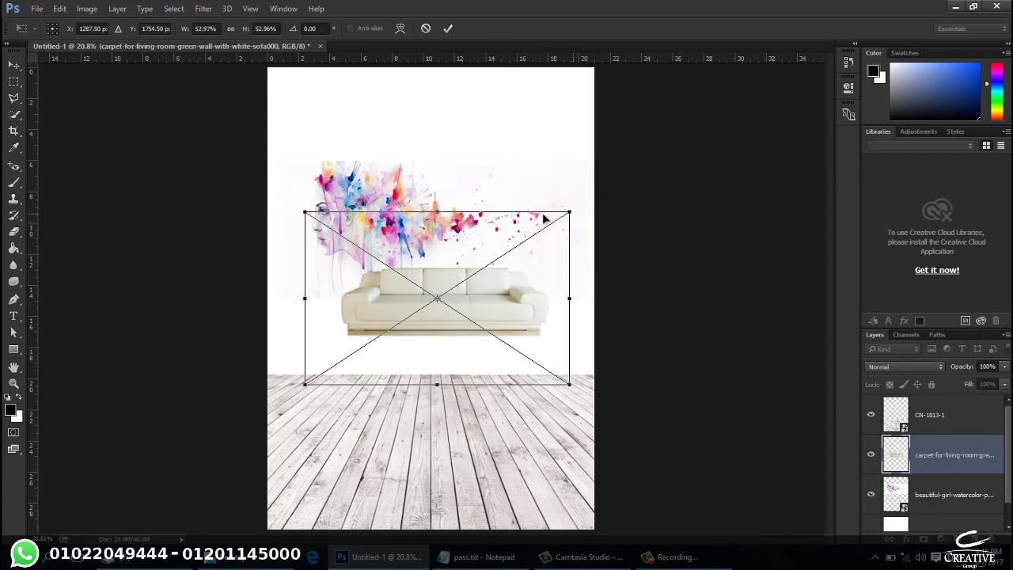
click(448, 29)
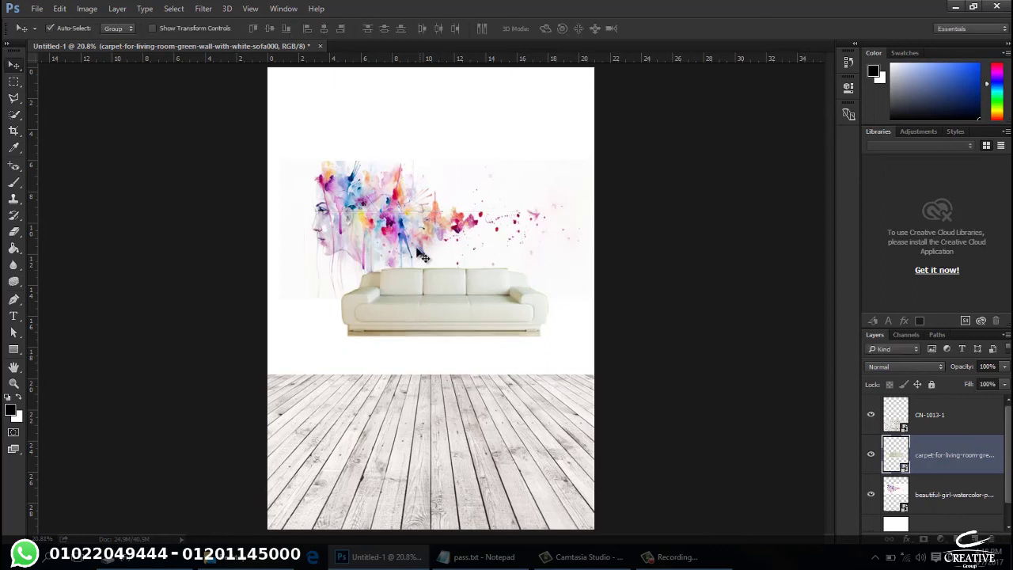
- Stack the sofa layer above CN-1013-1 and set the sofa down onto the wood floor
mouse_move(443, 299)
mouse_down()
mouse_move(437, 349)
mouse_move(442, 338)
mouse_up()
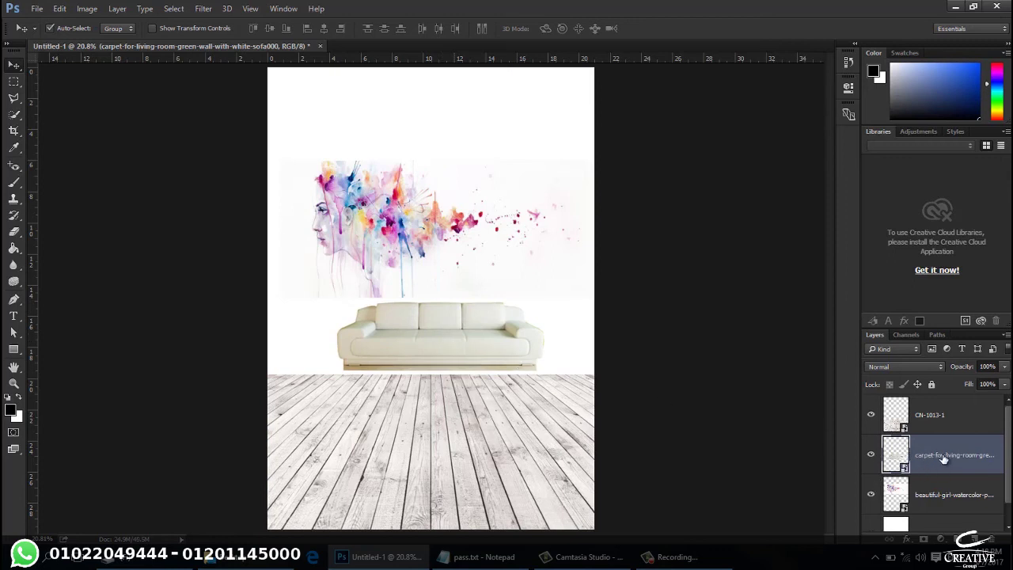
drag(942, 457, 941, 416)
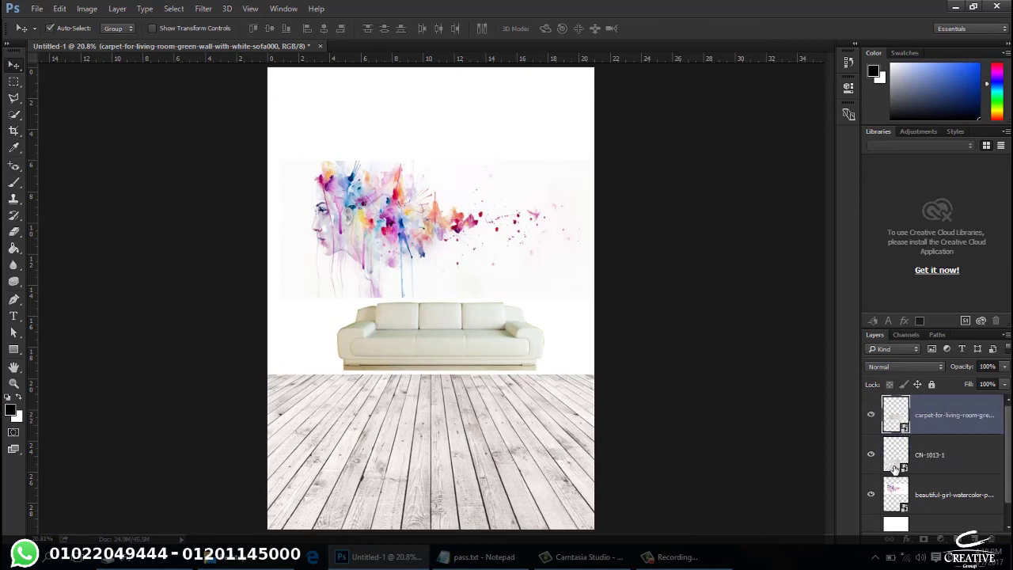
drag(417, 353, 410, 382)
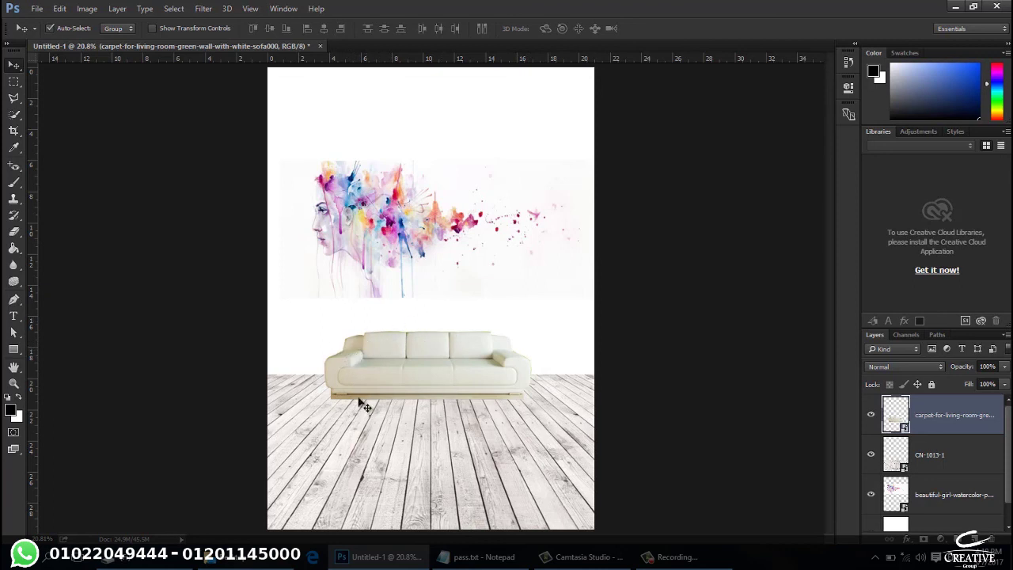
mouse_move(506, 371)
mouse_down()
mouse_move(477, 374)
mouse_move(503, 367)
mouse_up()
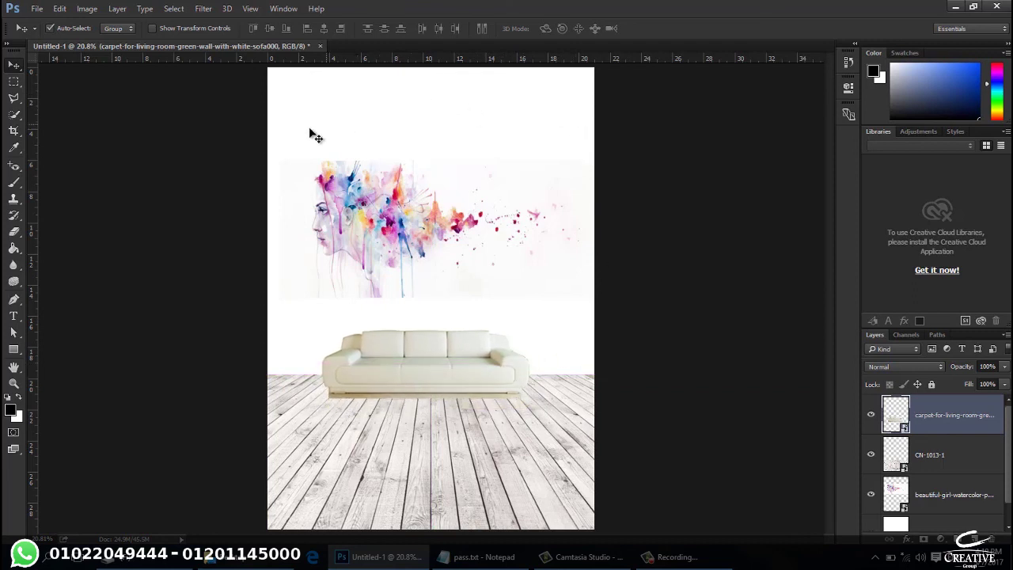